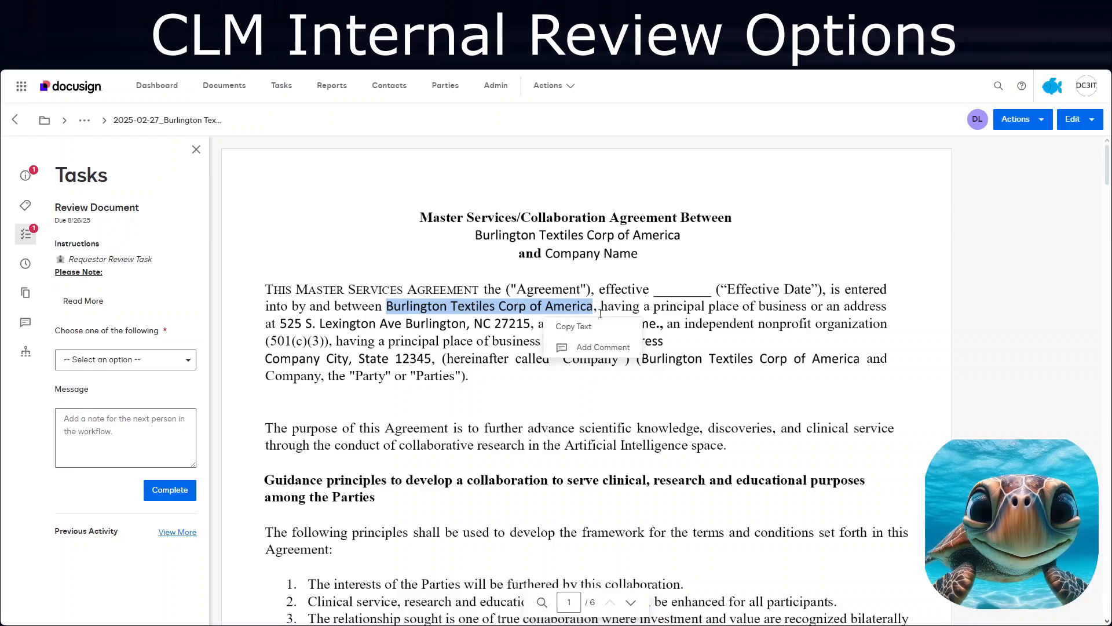
Step: Add a comment on the selected "Burlington Textiles Corp of America" text, mentioning Legal with "please review this section of the document"
left_click(602, 347)
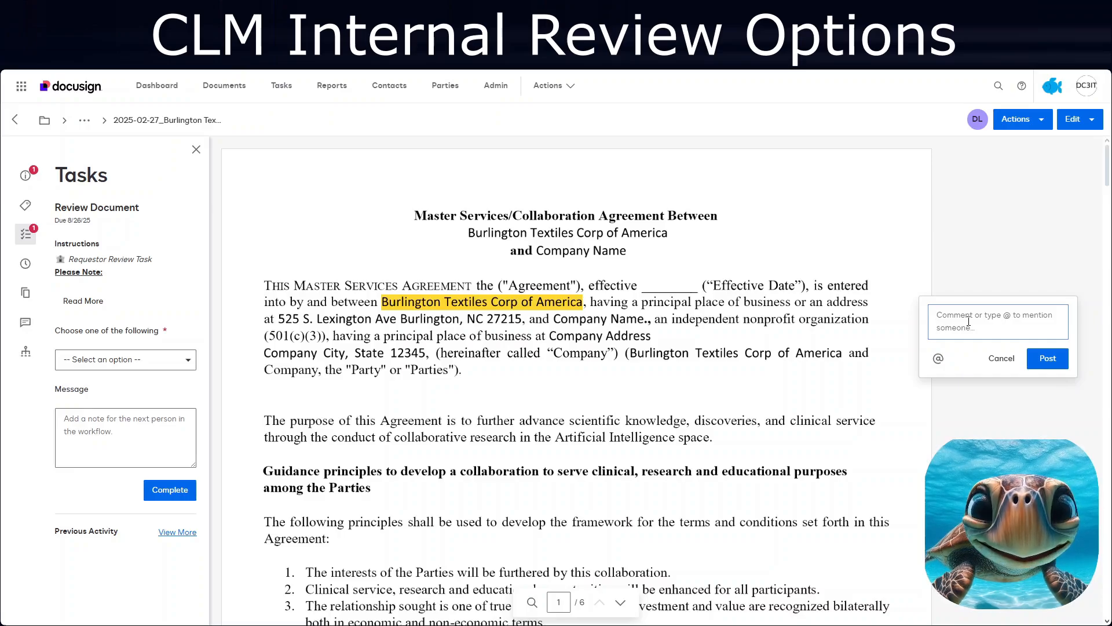
type("@")
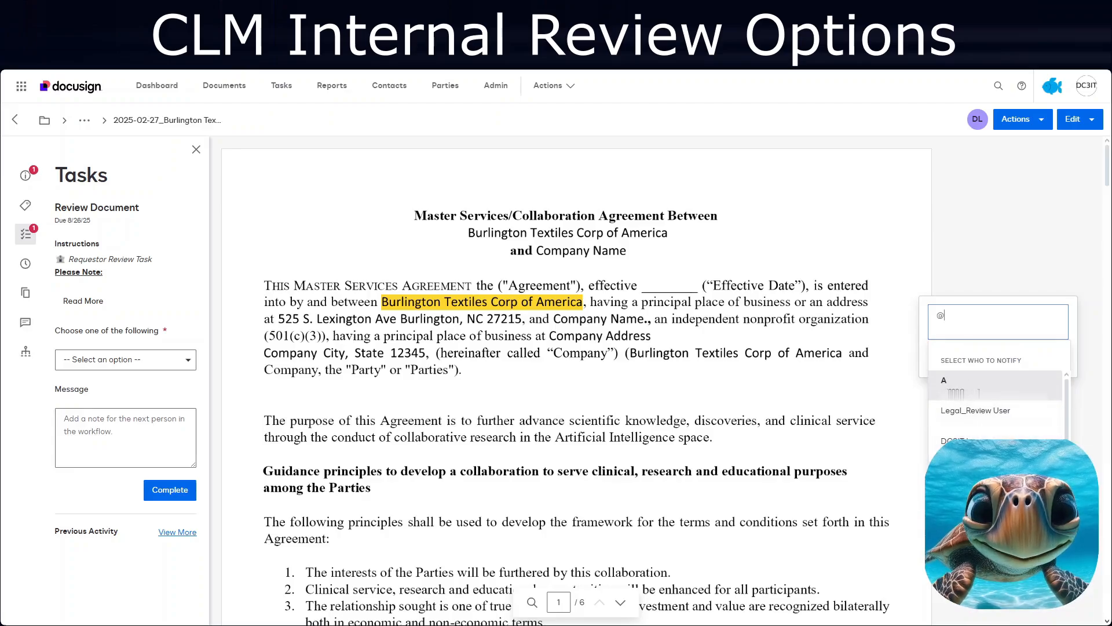
scroll(996, 459, "down", 1)
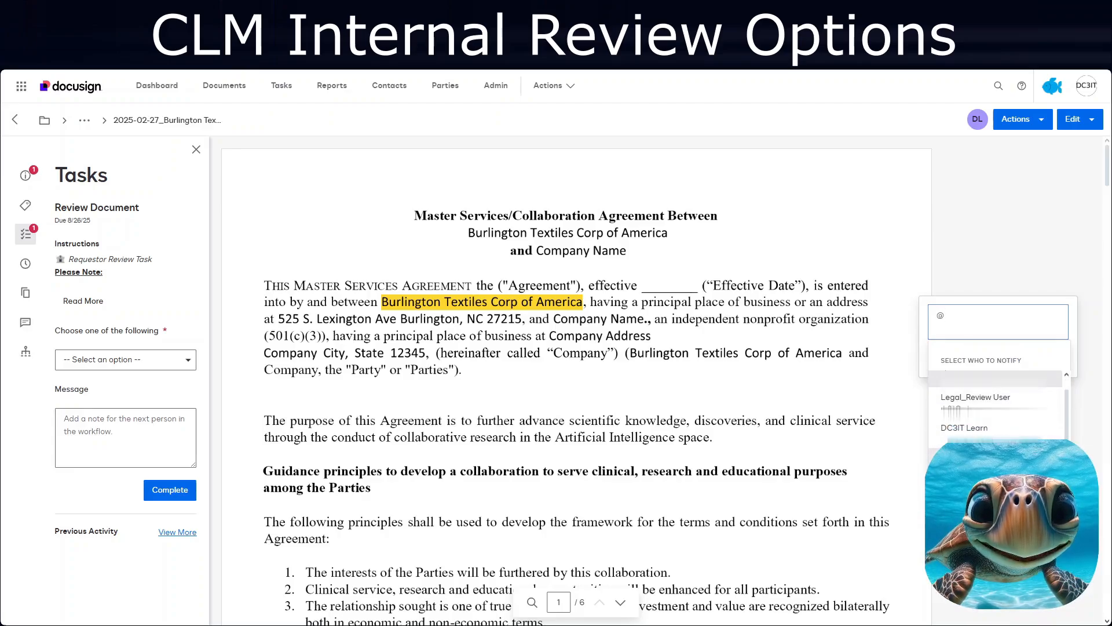
left_click(975, 397)
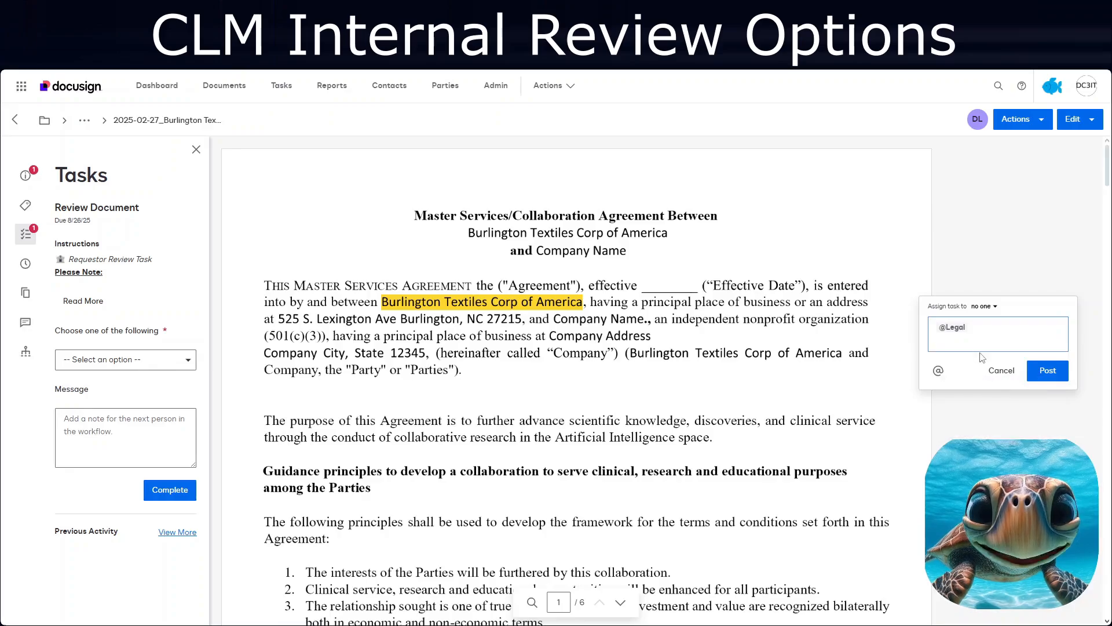
type("please re")
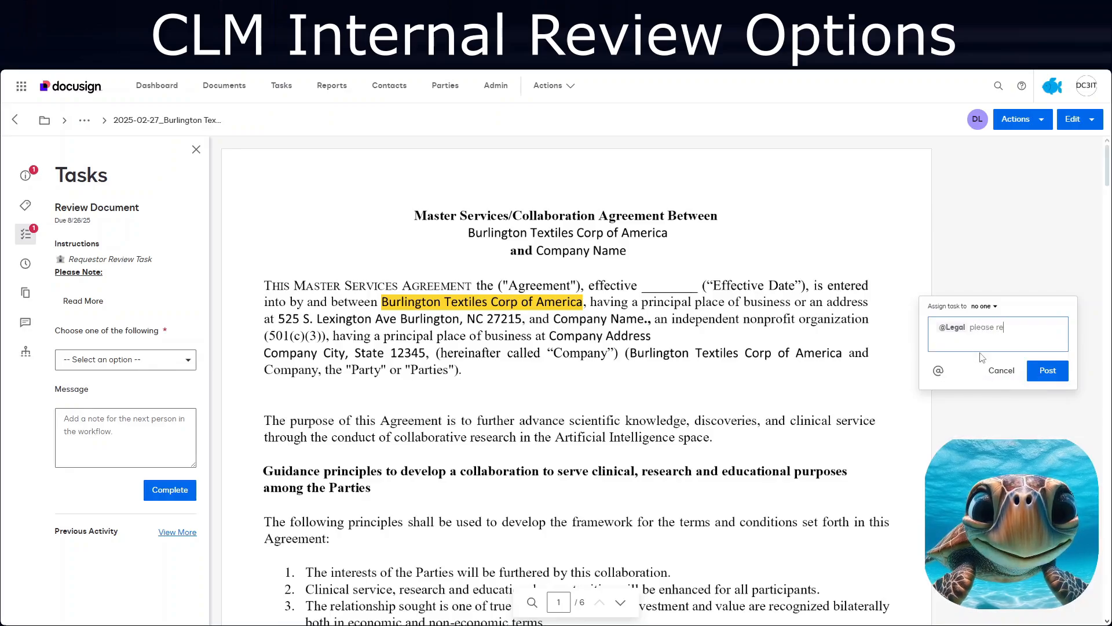
type("view this sec")
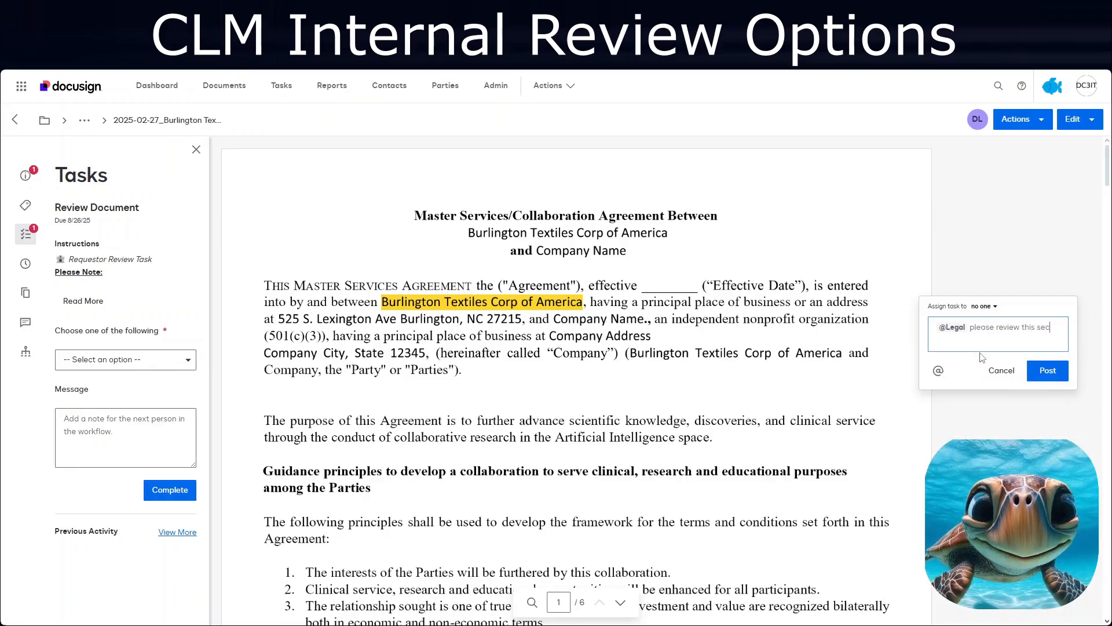
type("tion of the document")
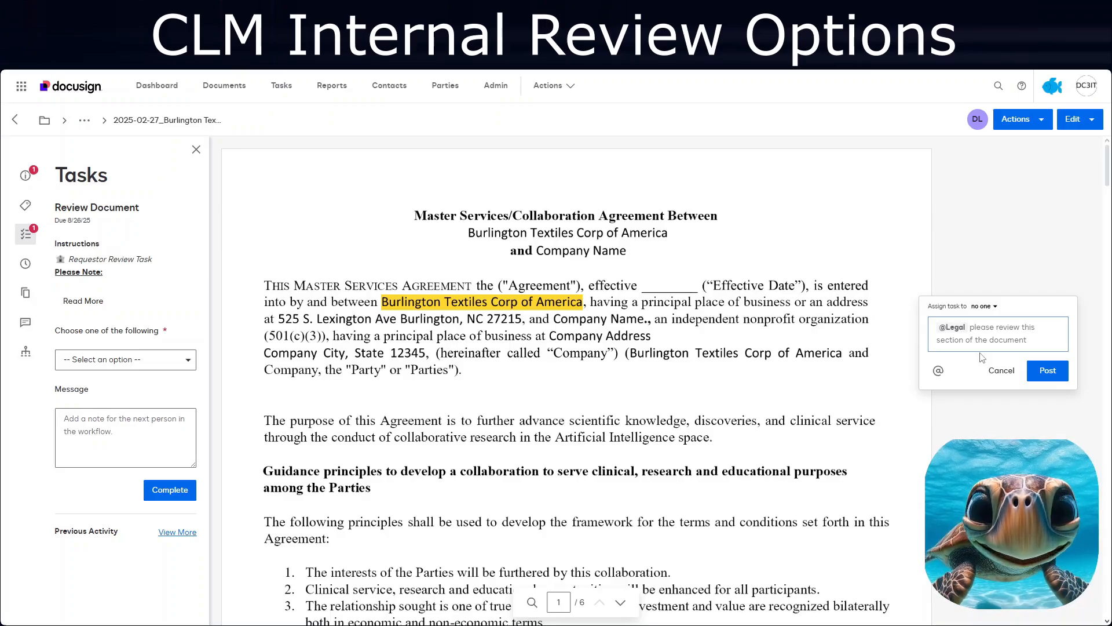
Step: Assign the comment's task to Legal and post the comment
left_click(994, 308)
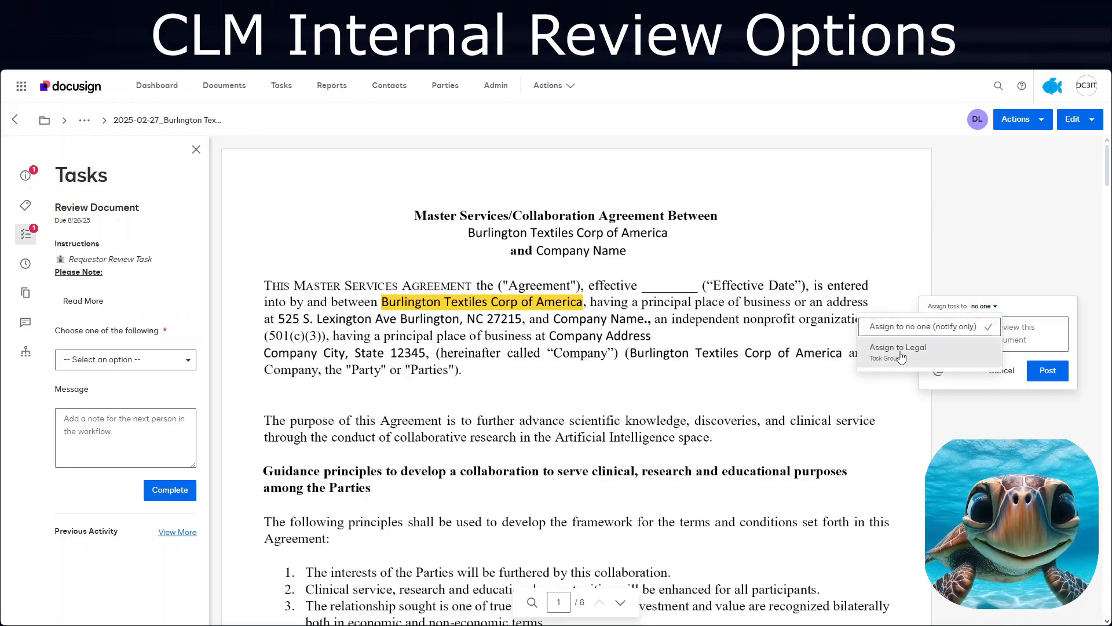
left_click(899, 350)
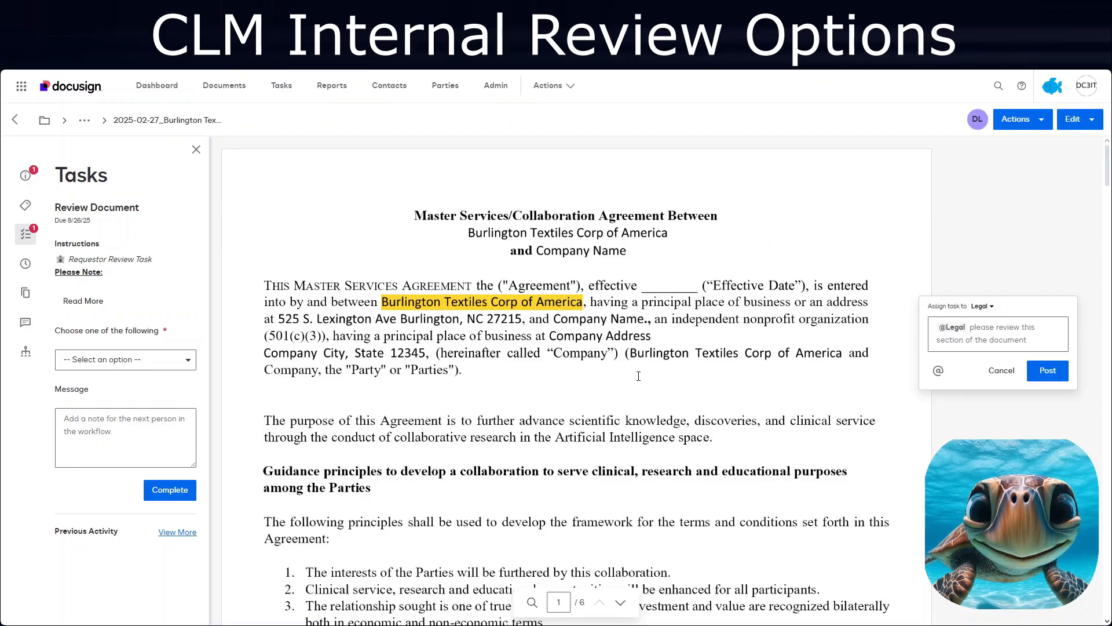
left_click(1046, 371)
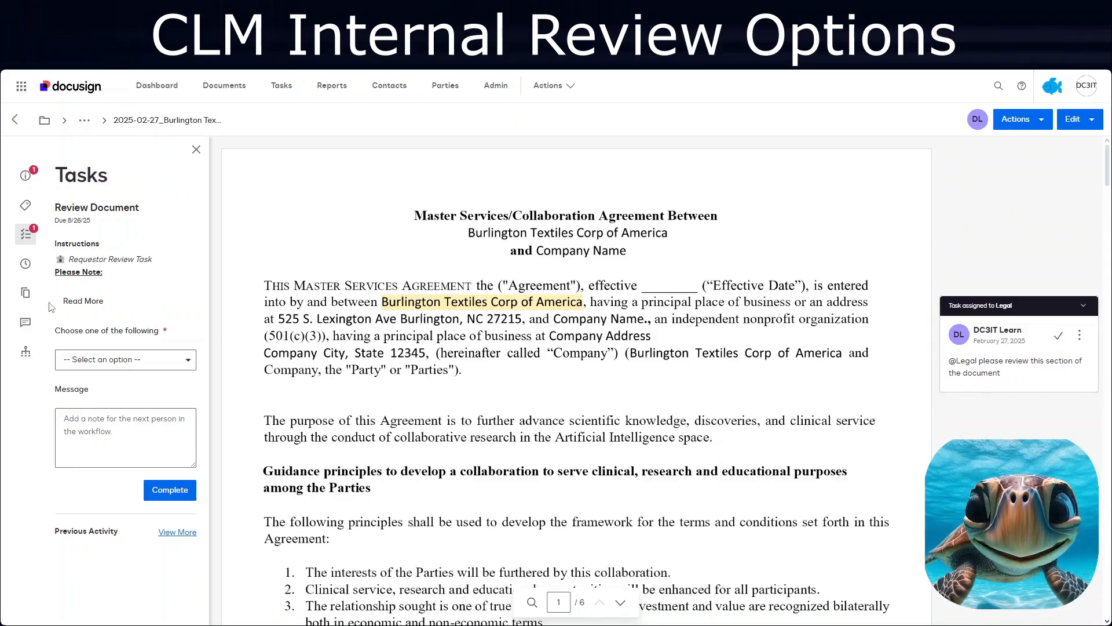
Step: Examine the document's comments, its activity with full history, and the available editing options
left_click(26, 325)
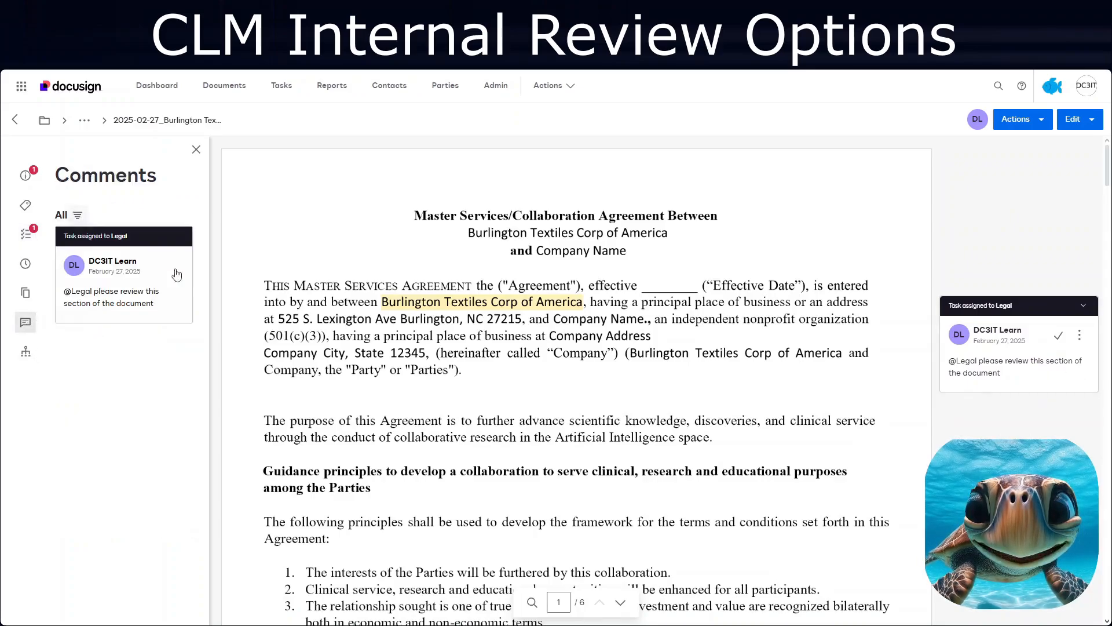
left_click(26, 265)
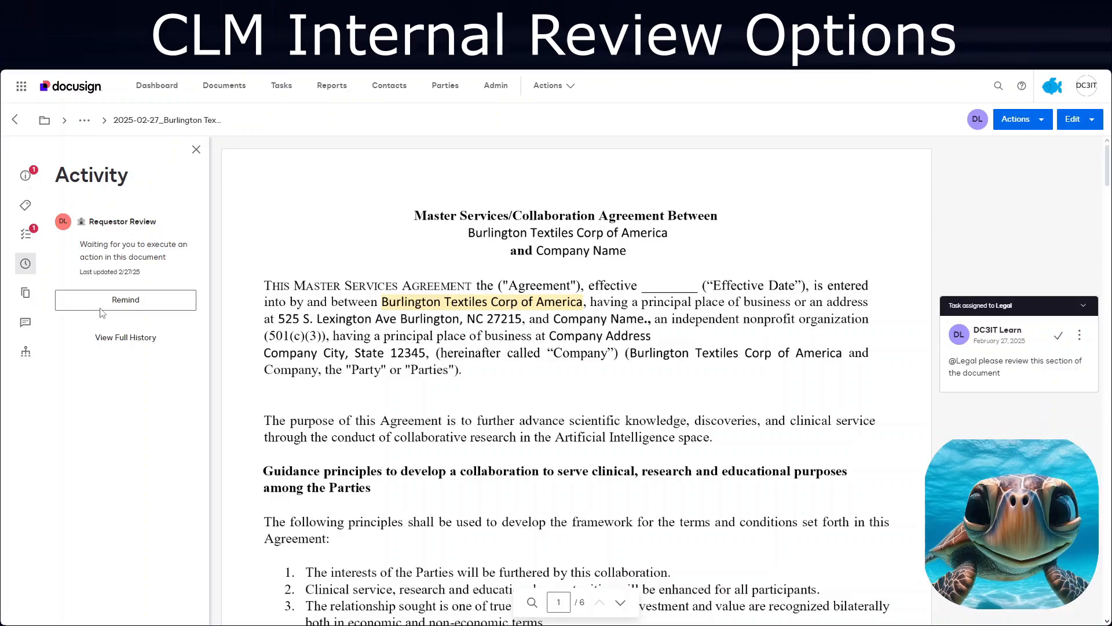
left_click(125, 337)
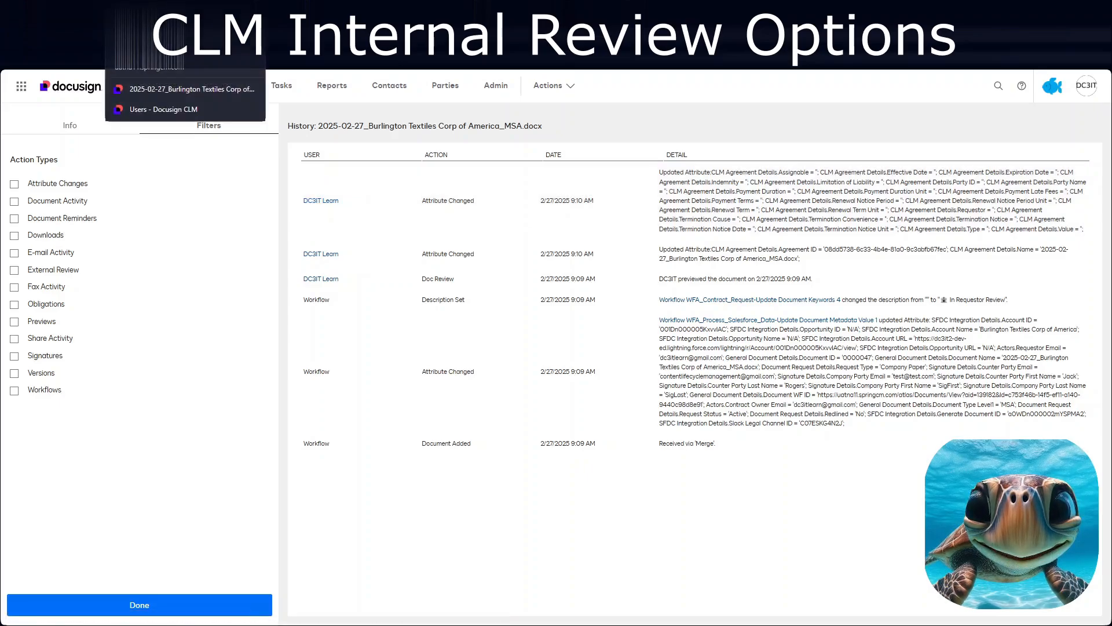
left_click(174, 8)
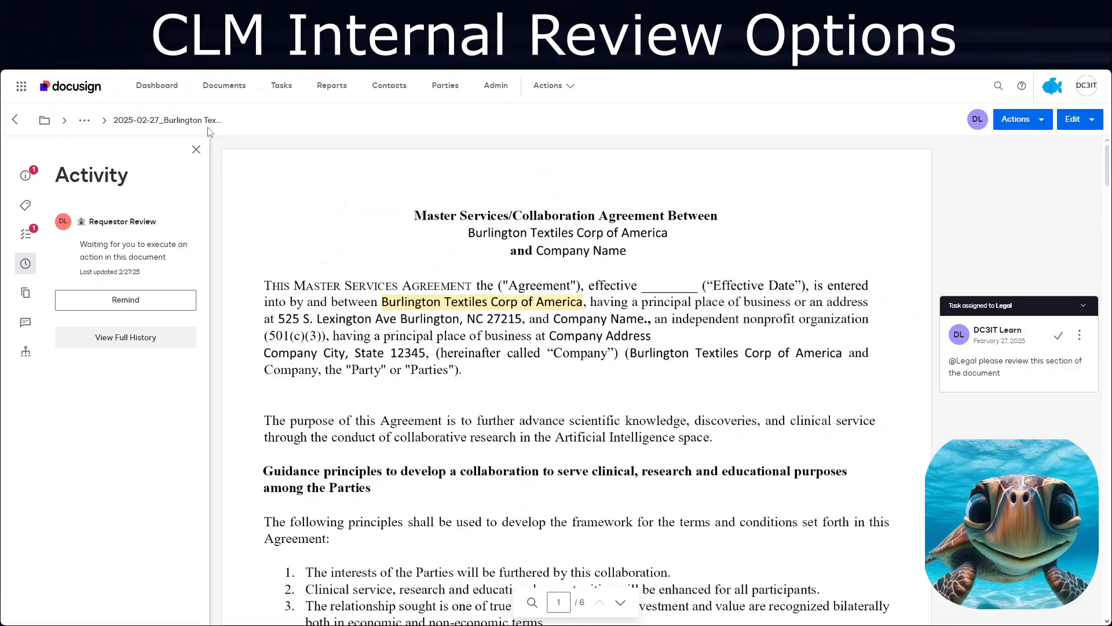
left_click(26, 326)
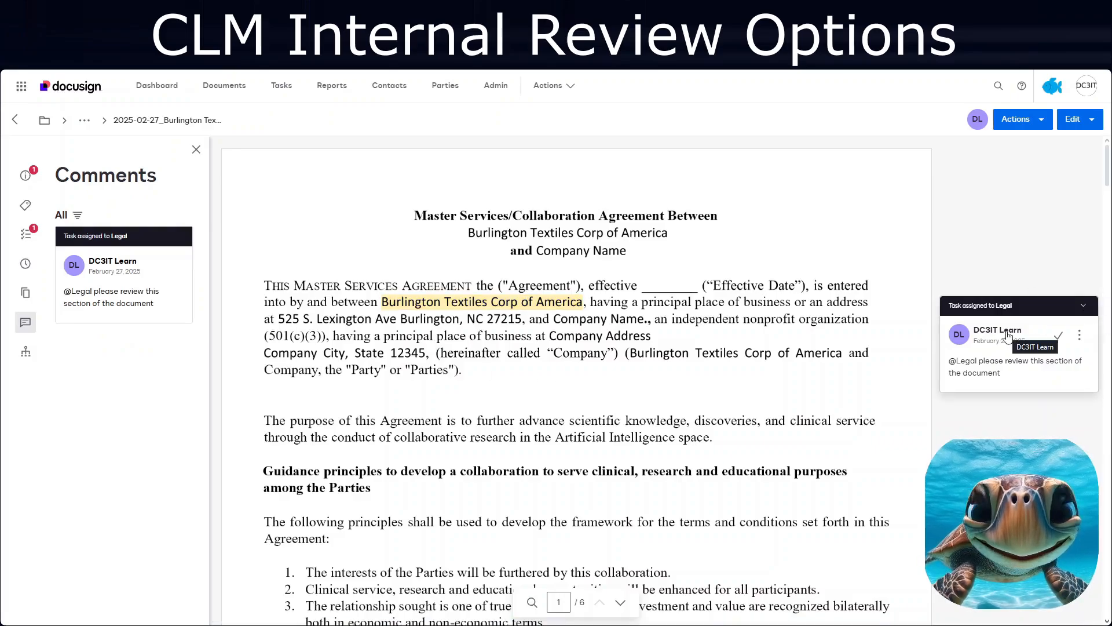
left_click(1090, 124)
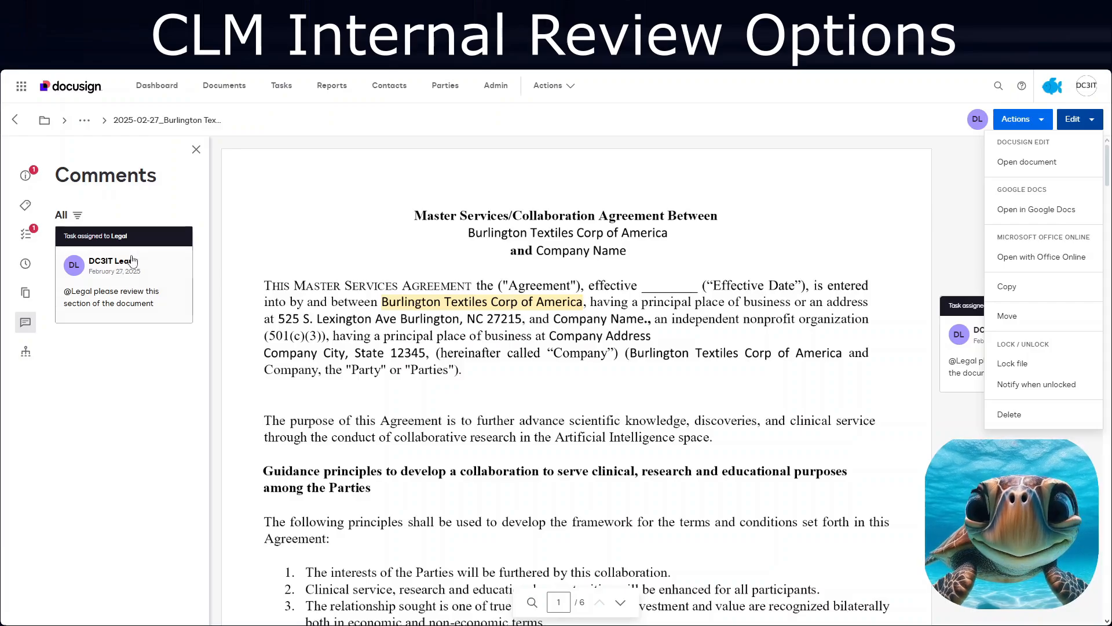
Step: Complete the Review Document task with the option Send for Internal Review
left_click(23, 237)
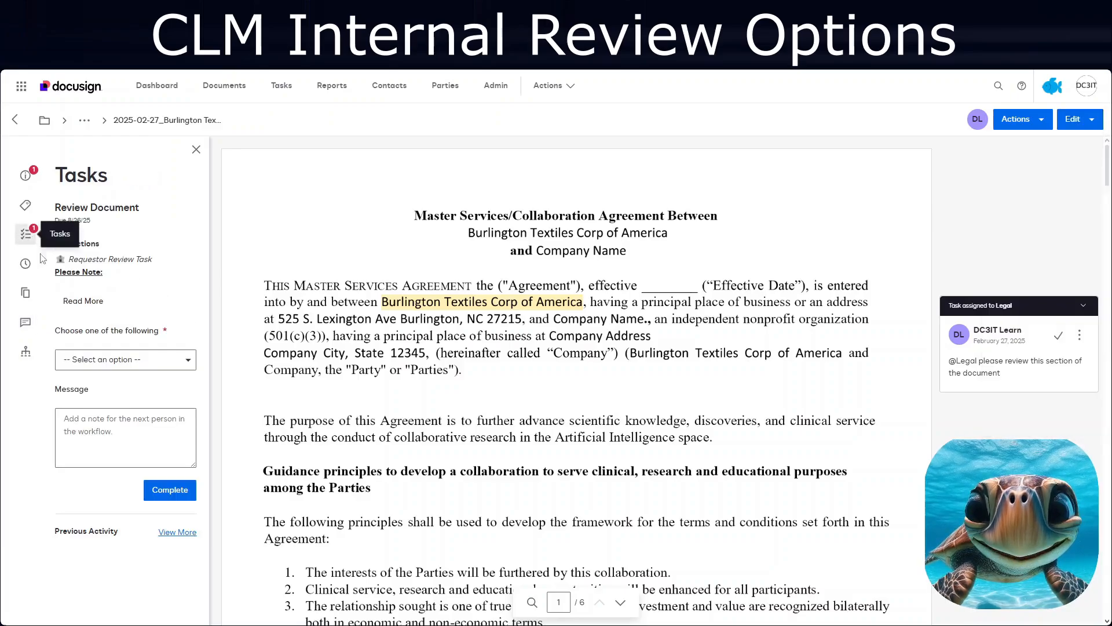
left_click(188, 361)
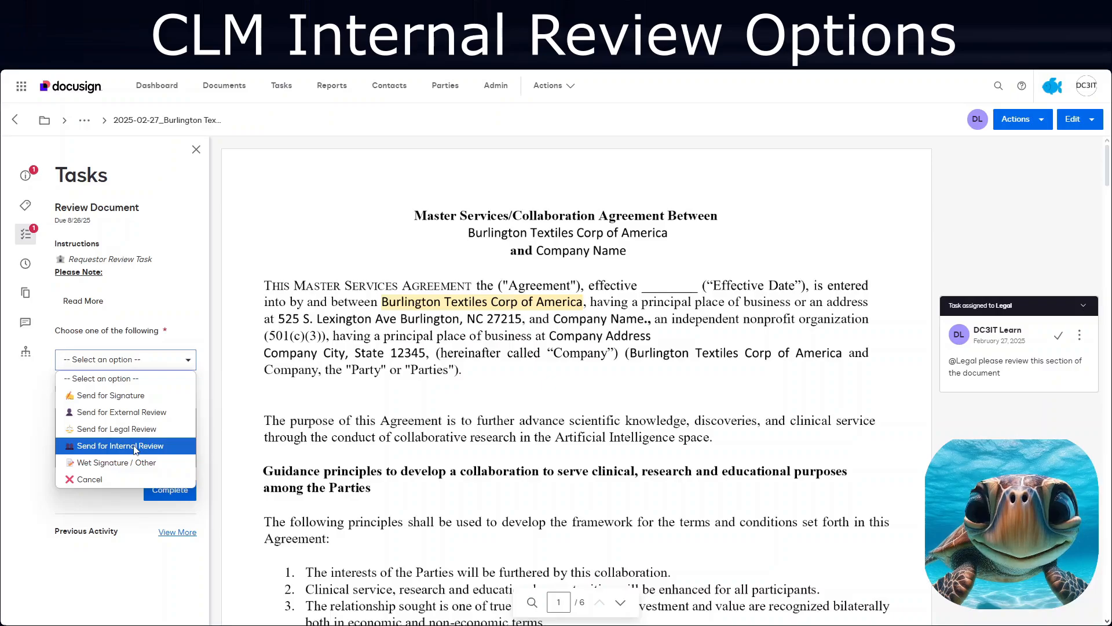
left_click(135, 449)
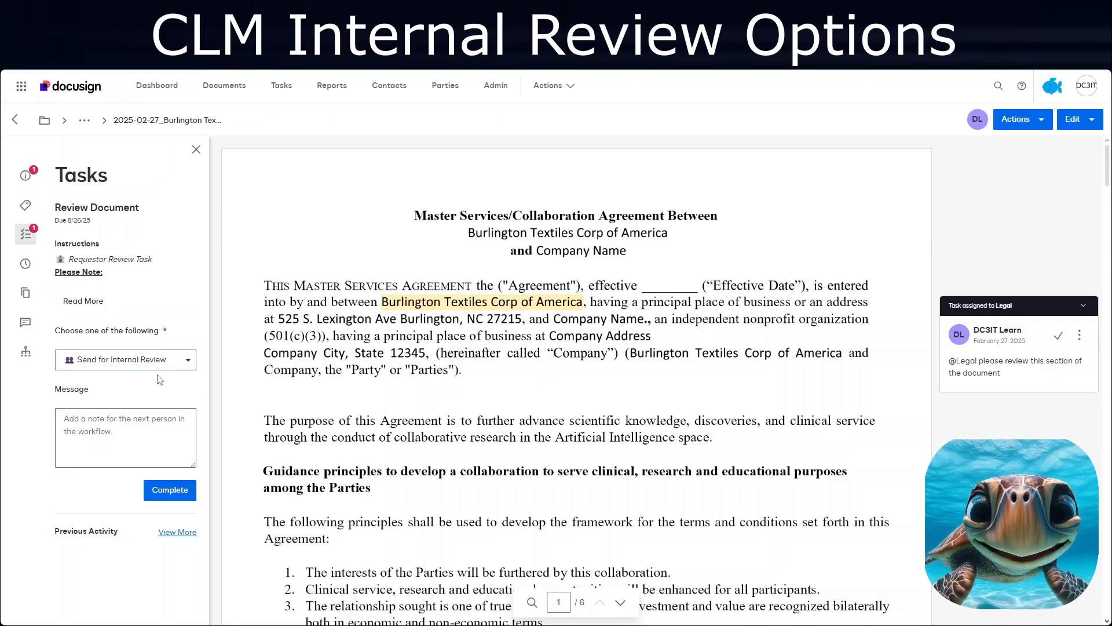
left_click(188, 365)
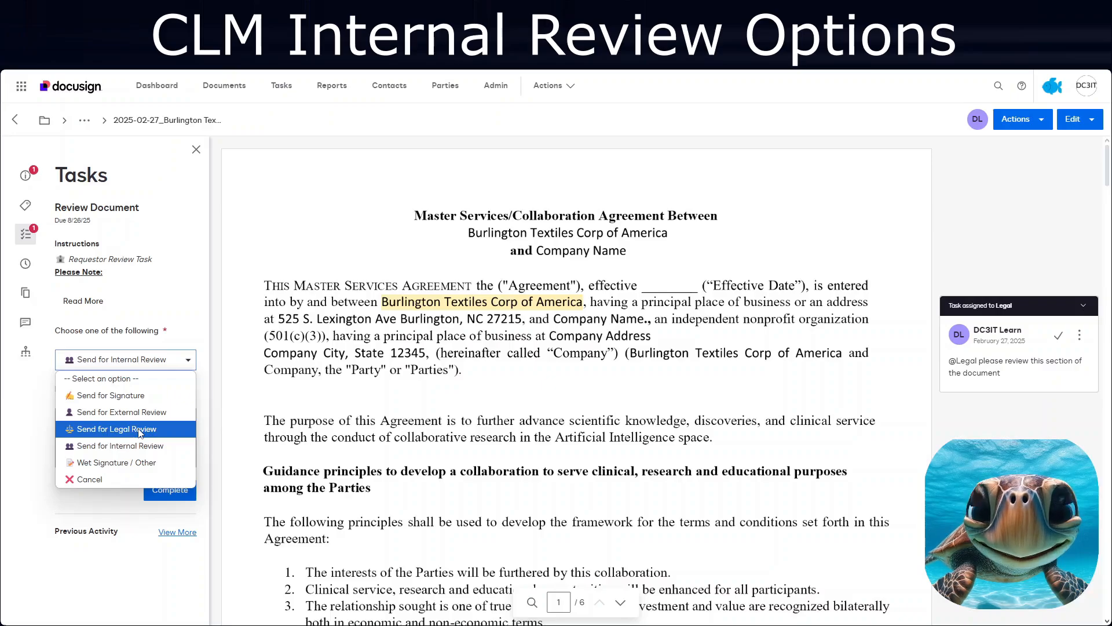
left_click(138, 446)
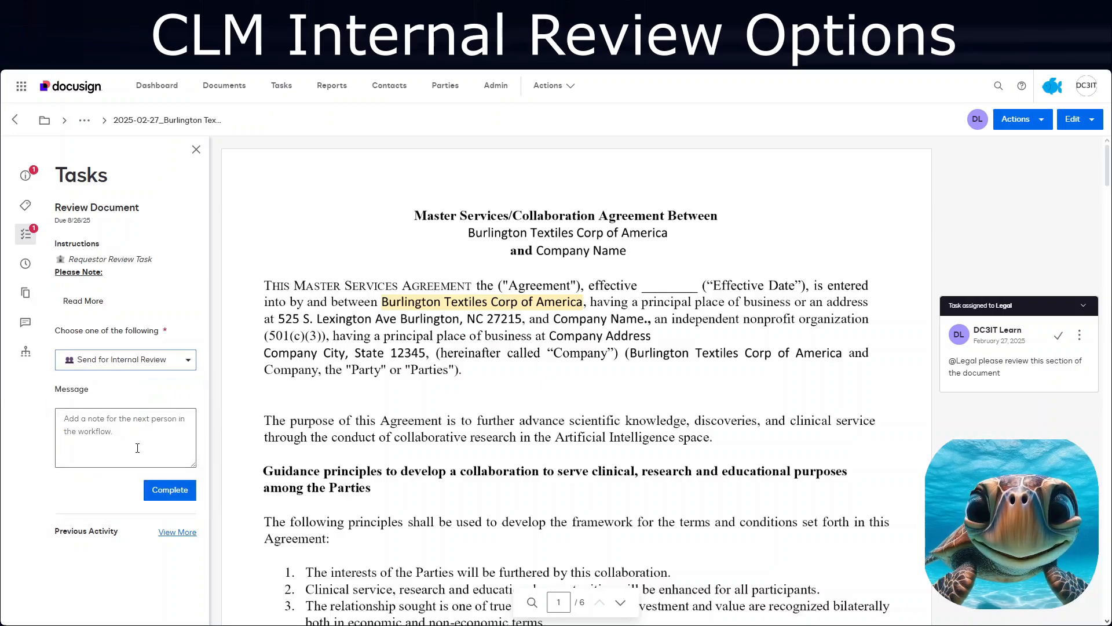
left_click(170, 490)
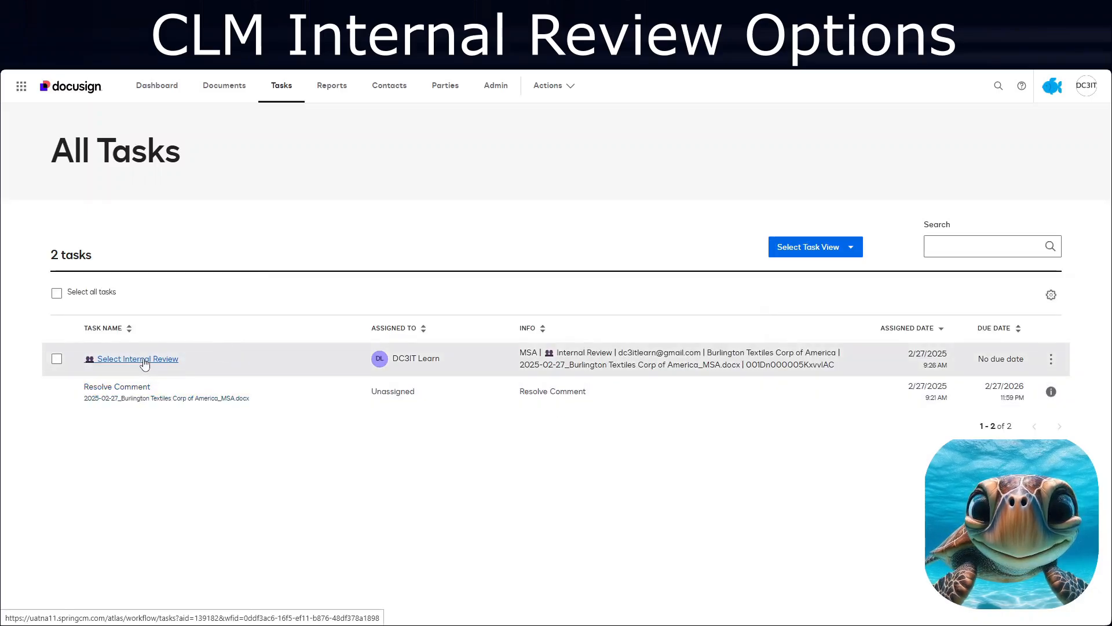
Step: Complete the Select Internal Review task with the Legal and Legal Division 1 groups as assignees
left_click(145, 361)
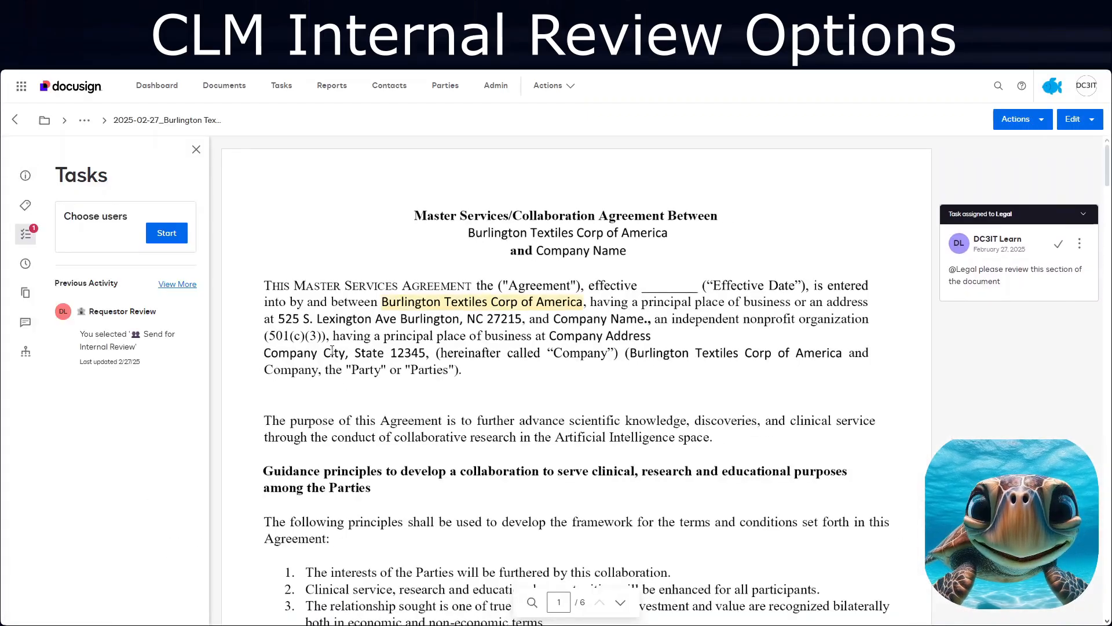
left_click(167, 235)
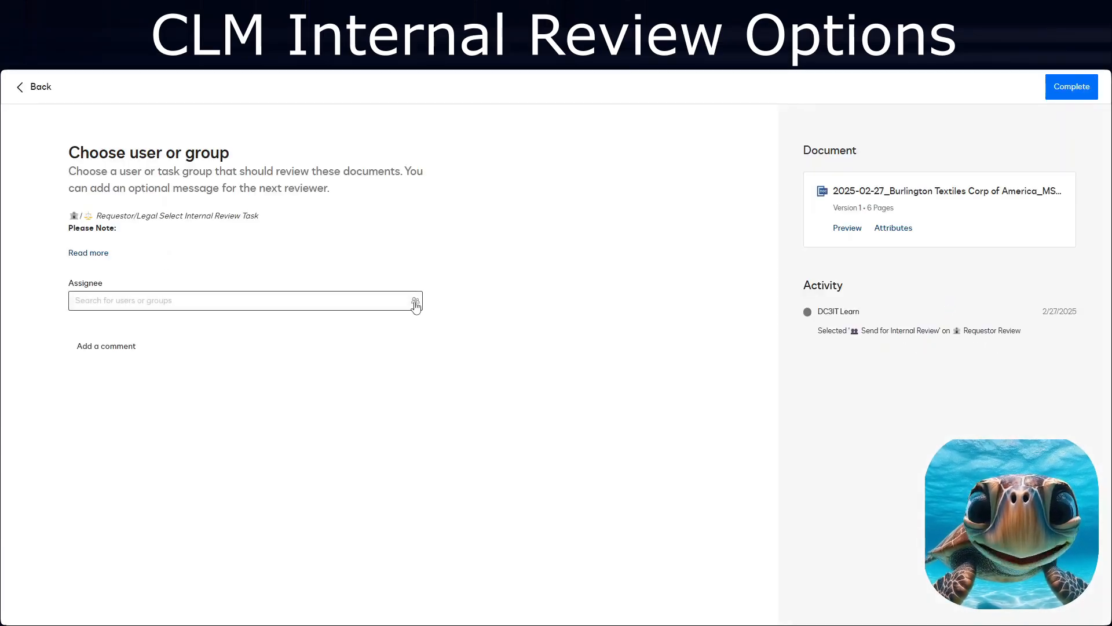
left_click(416, 304)
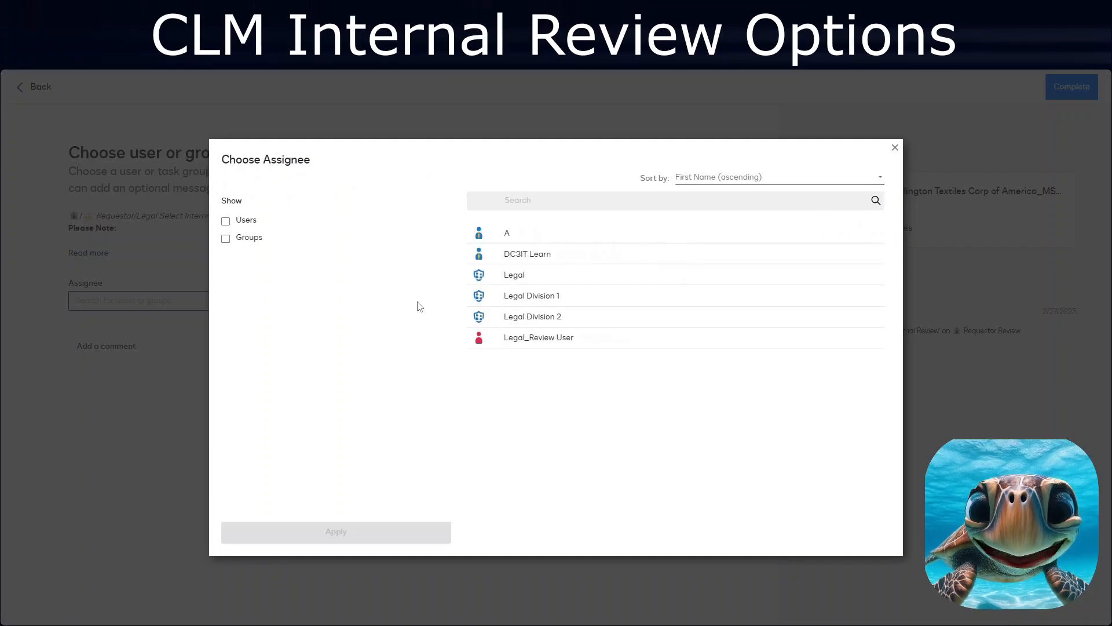
left_click(479, 275)
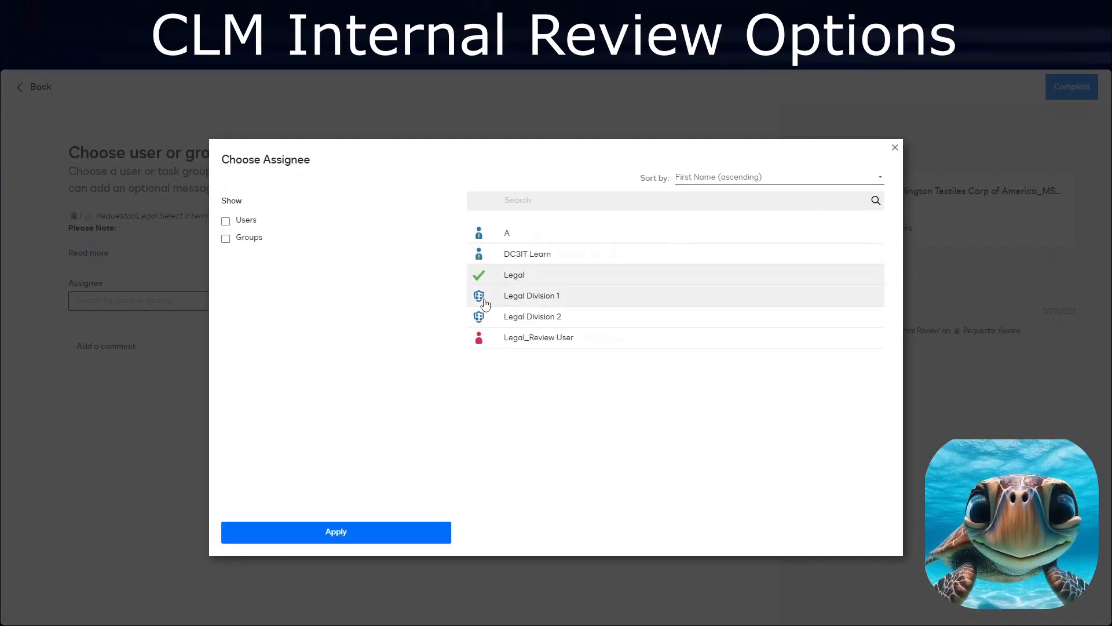
left_click(478, 297)
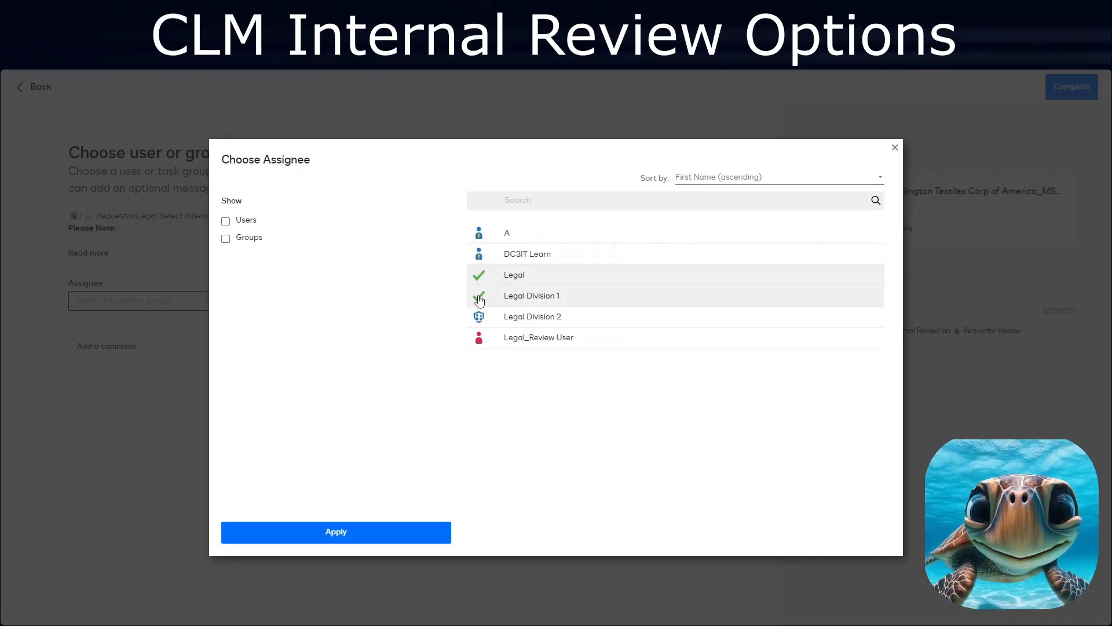
left_click(355, 536)
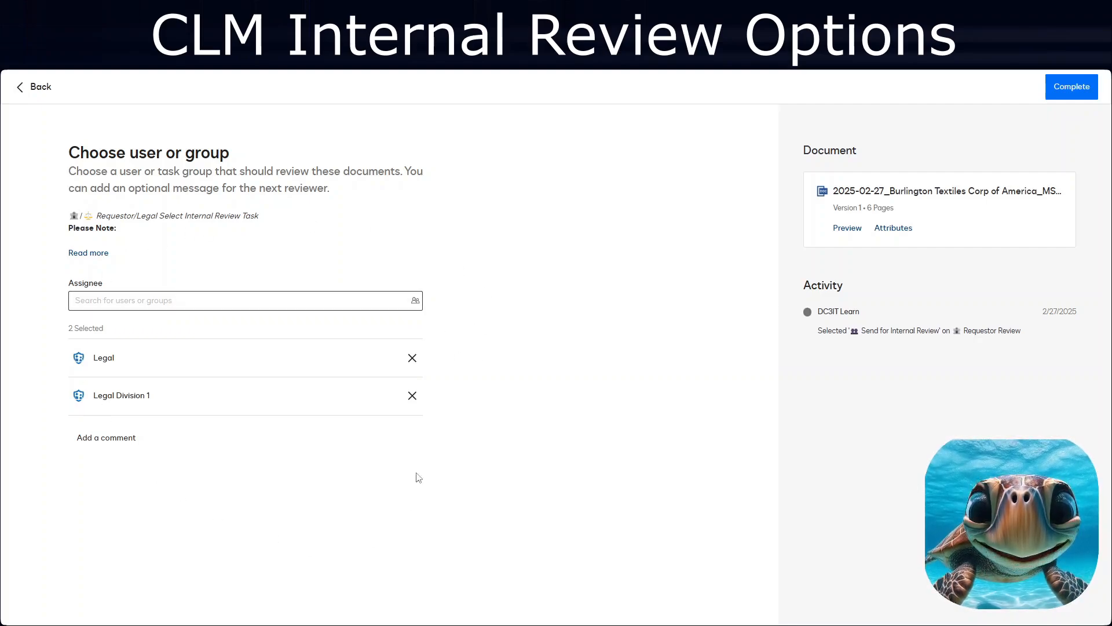
left_click(1079, 93)
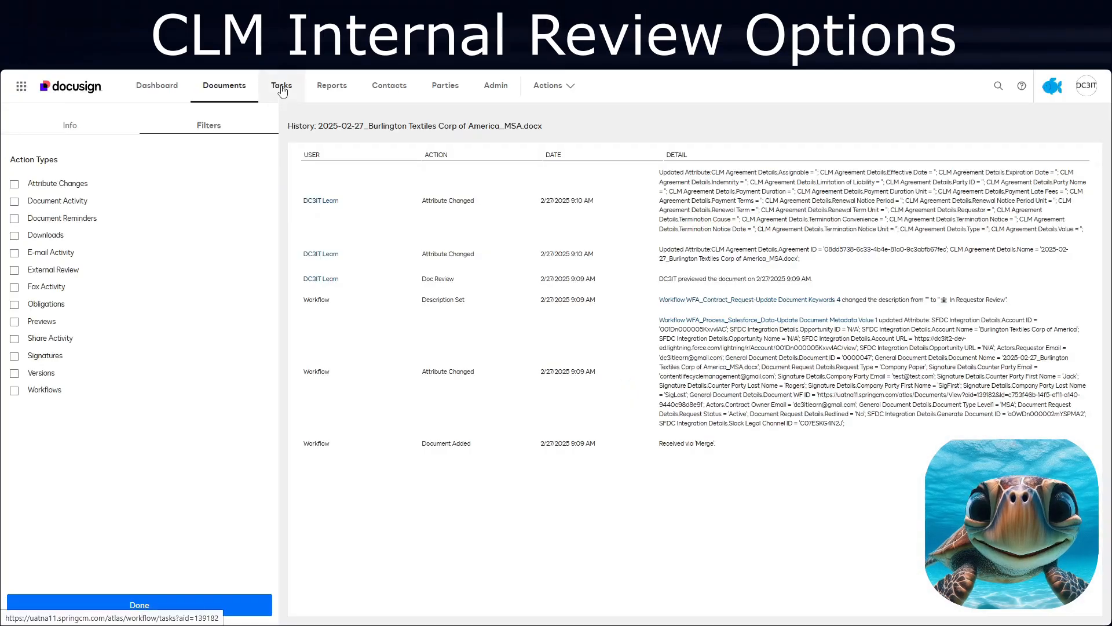
Step: Show all tasks in the task list and check the reassignment options of the Internal Review Approval task
left_click(282, 91)
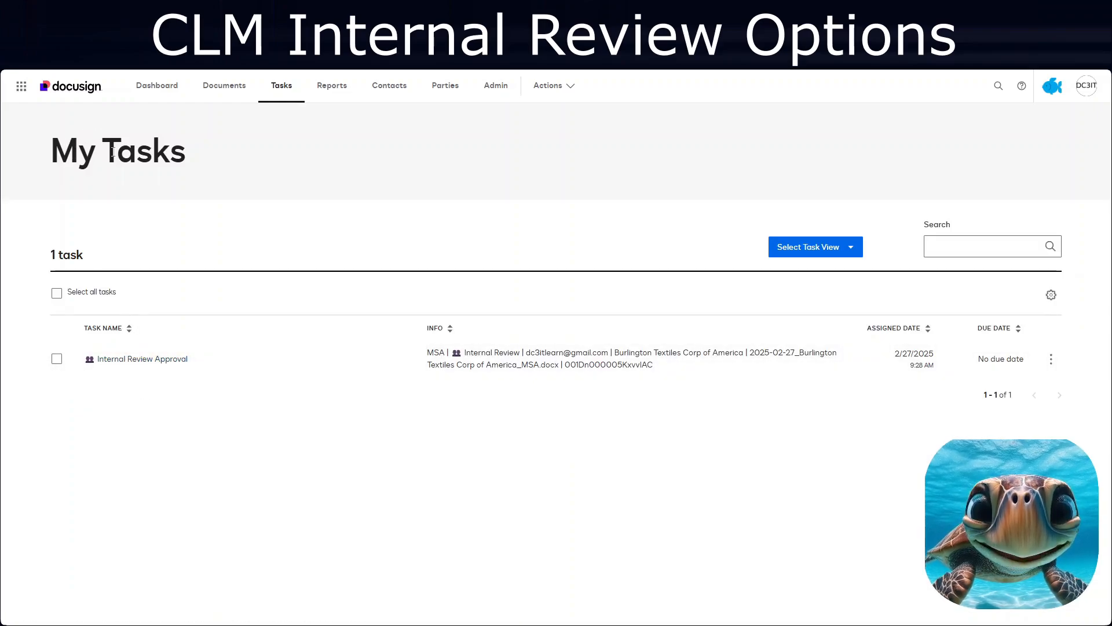
left_click(853, 253)
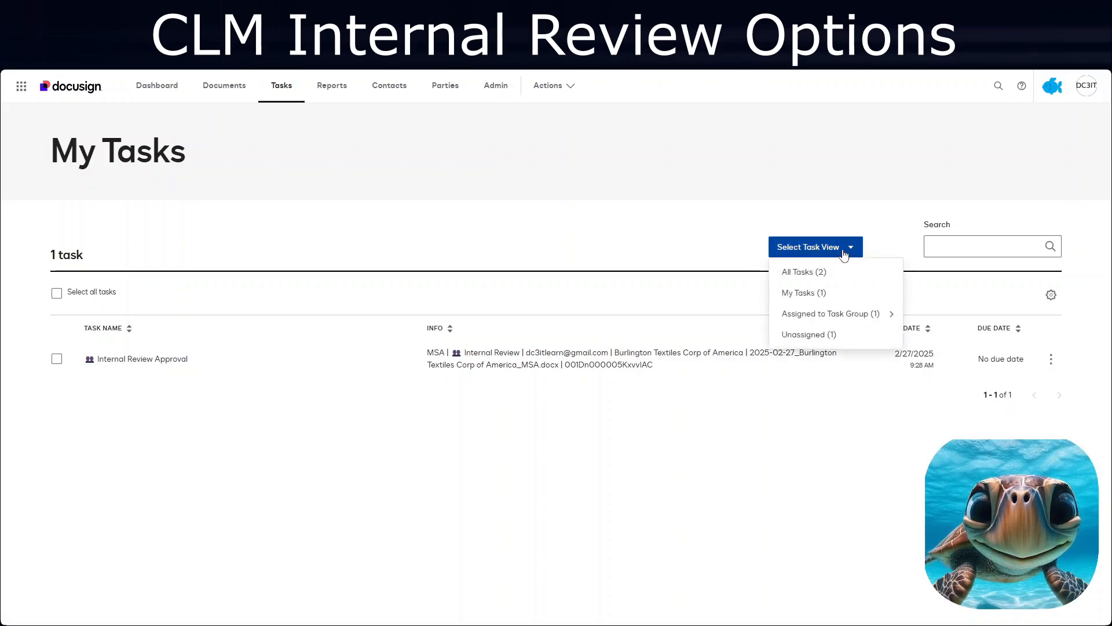
mouse_move(881, 313)
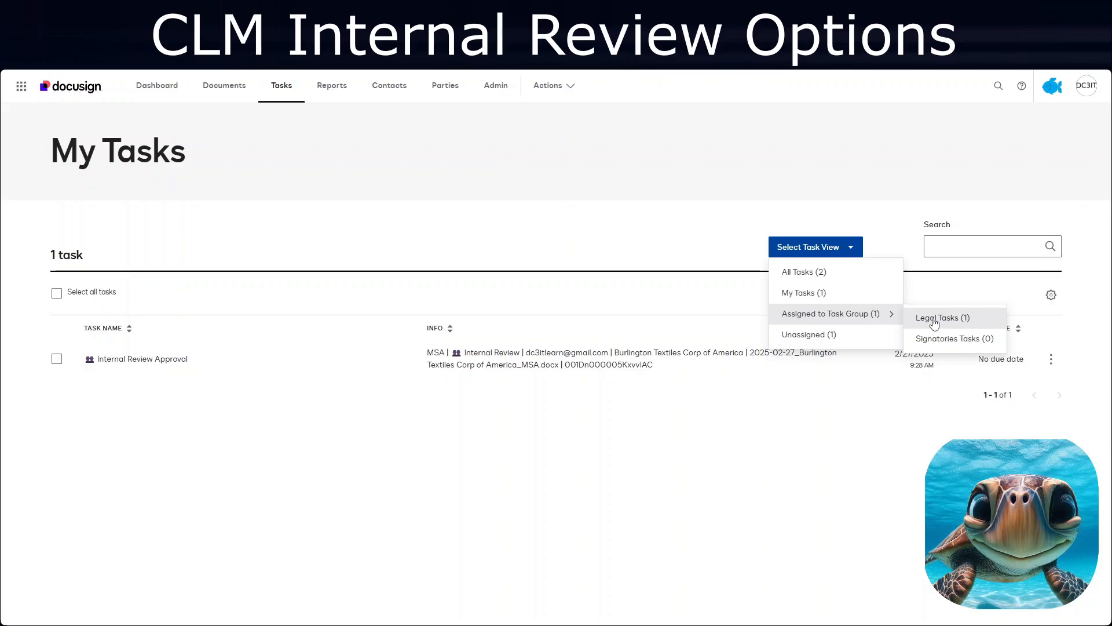
left_click(796, 274)
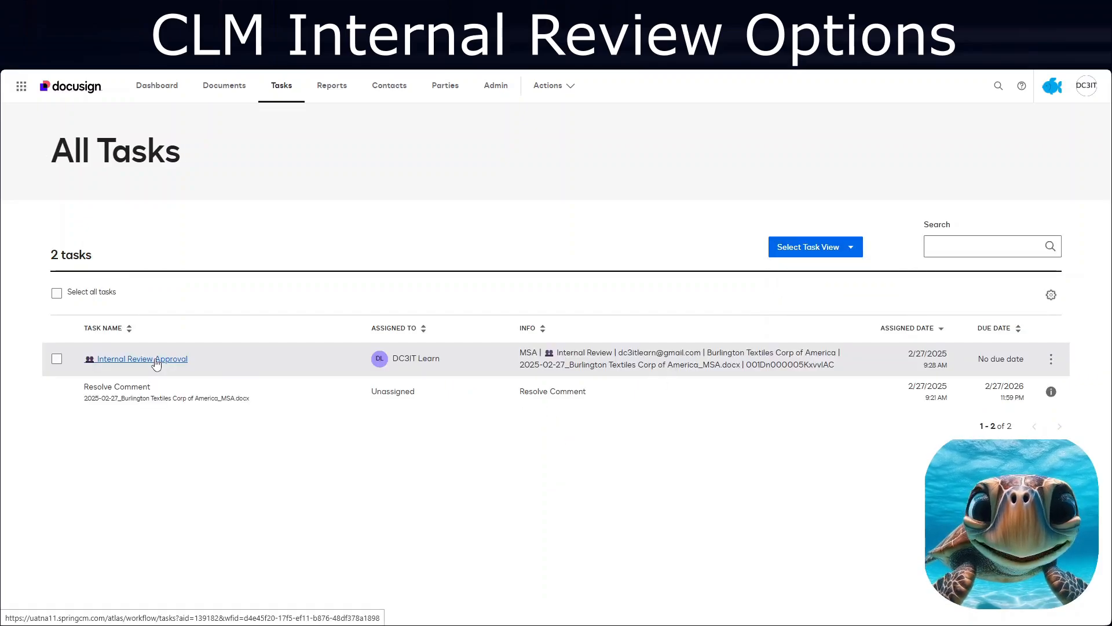
left_click(1052, 359)
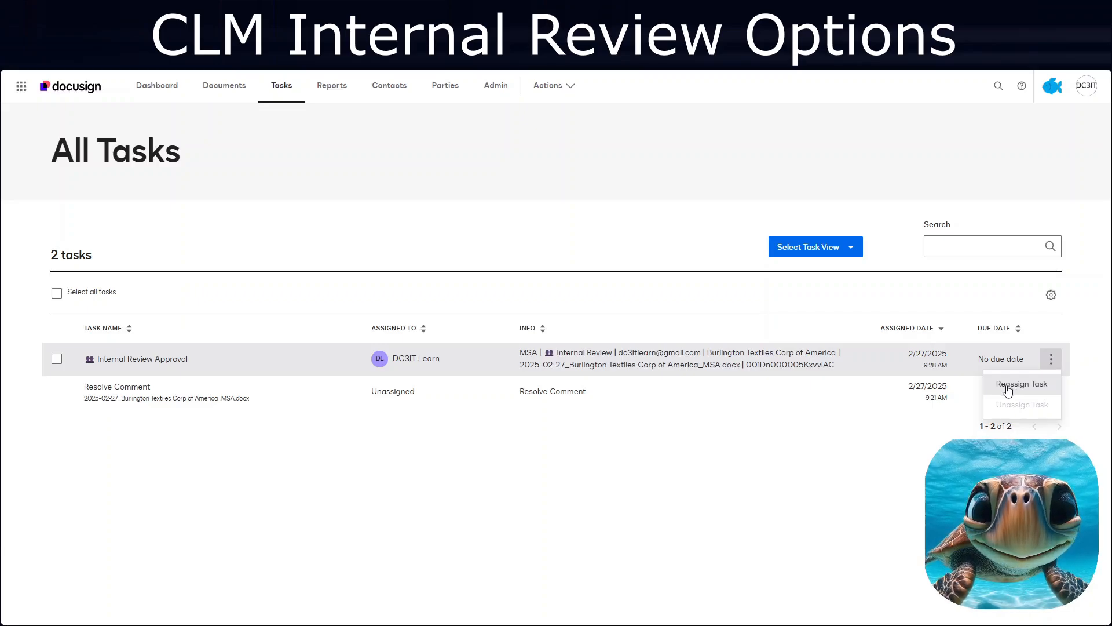
Step: Complete the Internal Review Approval task with the decision Approve and the message "approved"
left_click(131, 360)
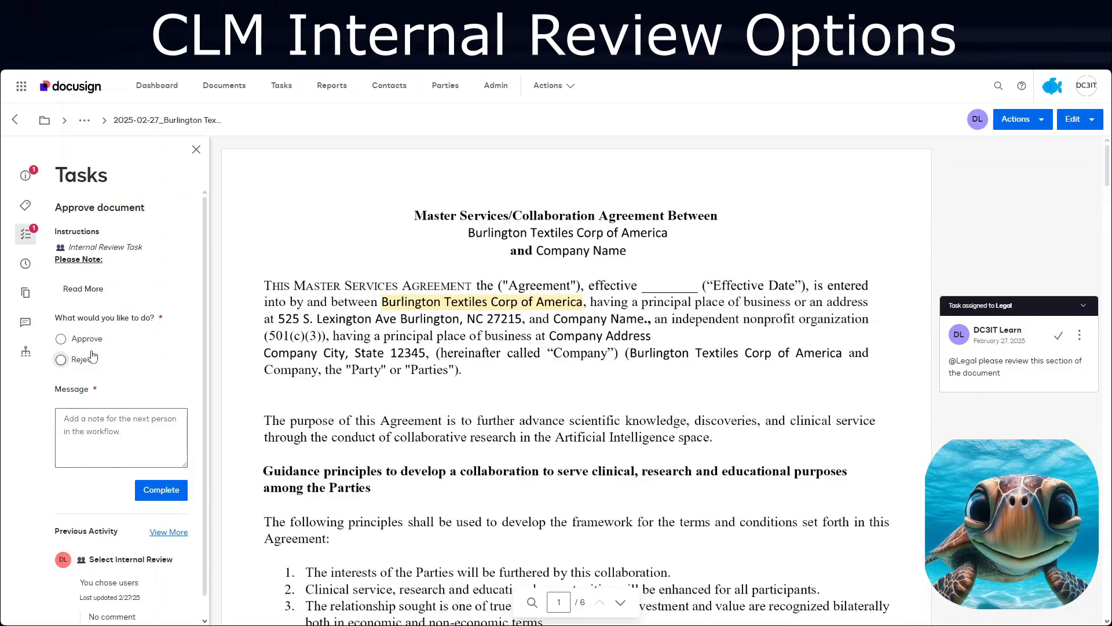
left_click(61, 338)
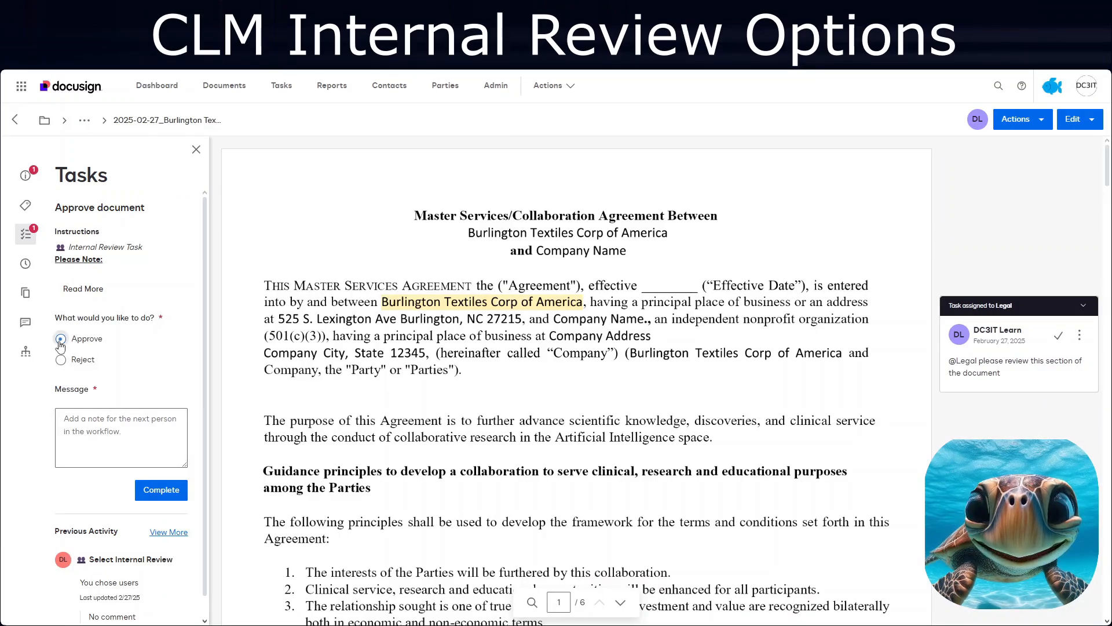
left_click(107, 433)
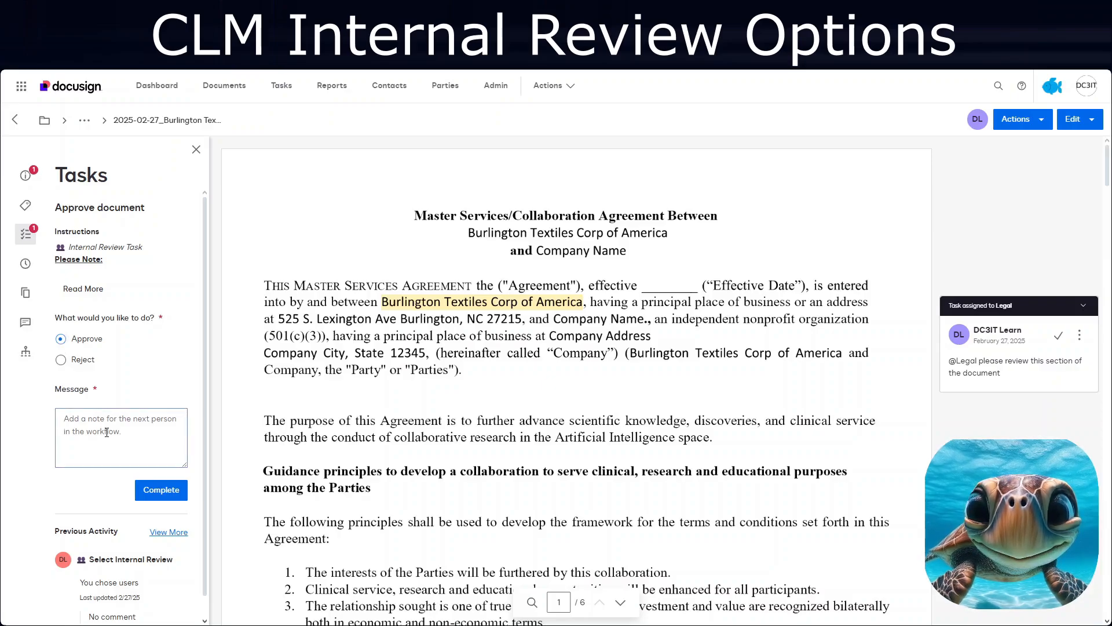
type("approved")
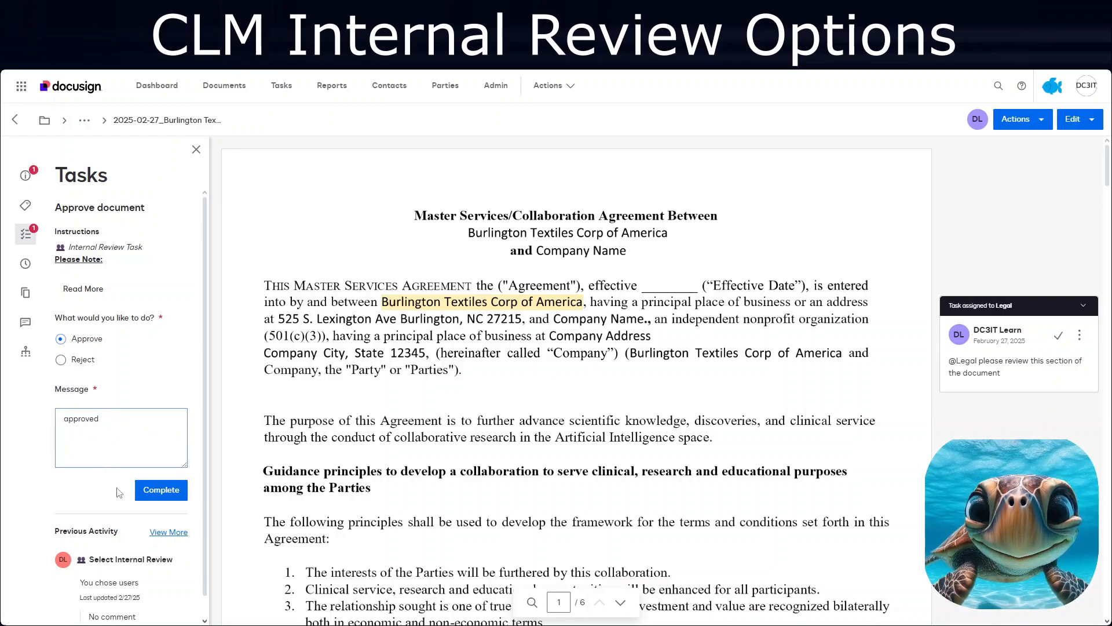
scroll(118, 493, "down", 1)
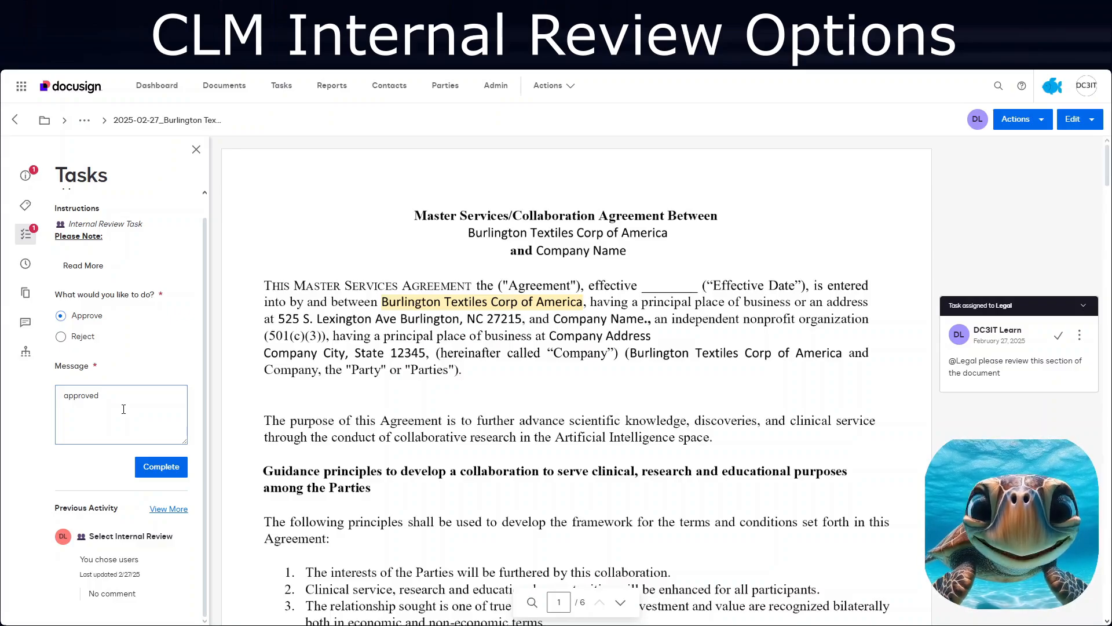
left_click(157, 470)
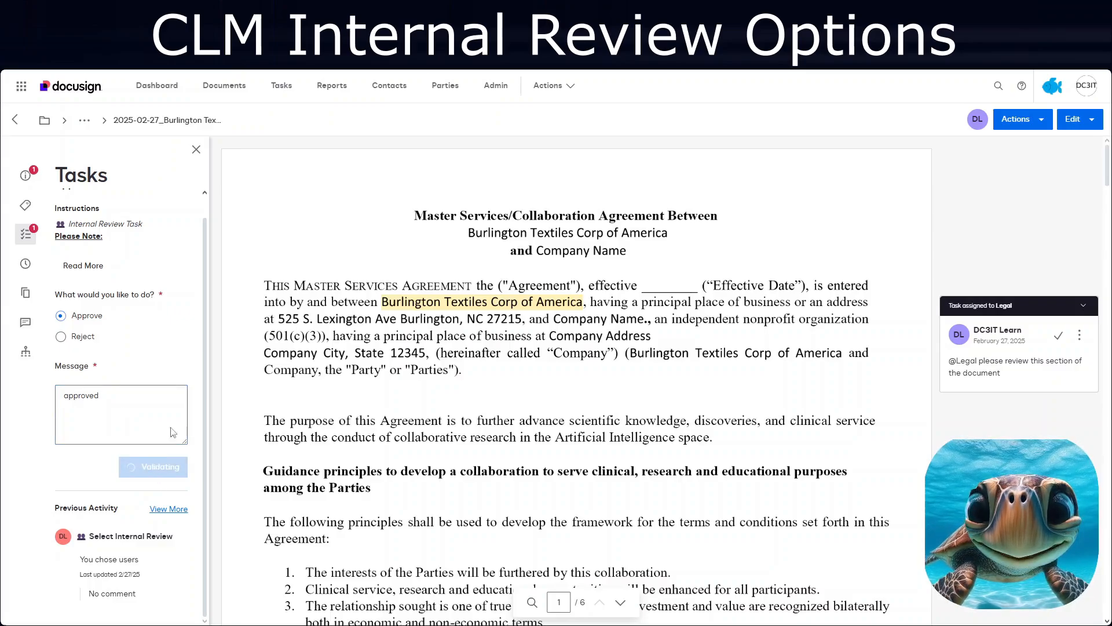